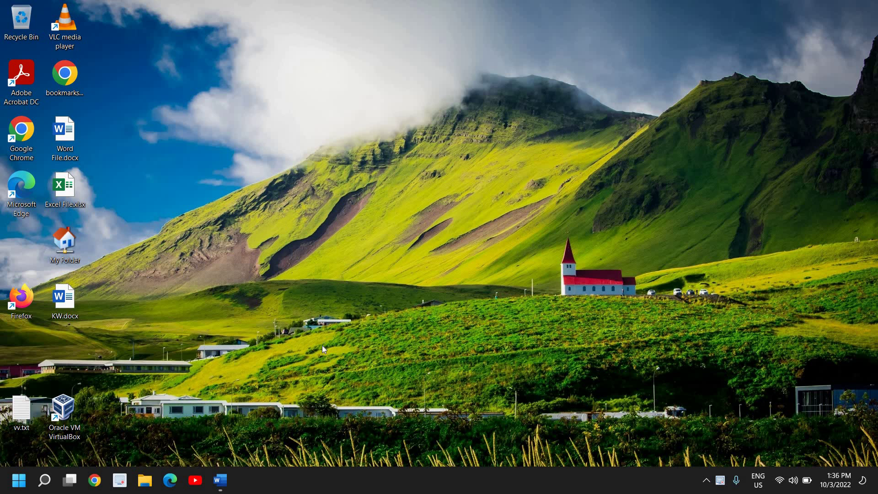
Bring Word forward and start Windows voice typing (Win+H) to dictate the first words
click(219, 479)
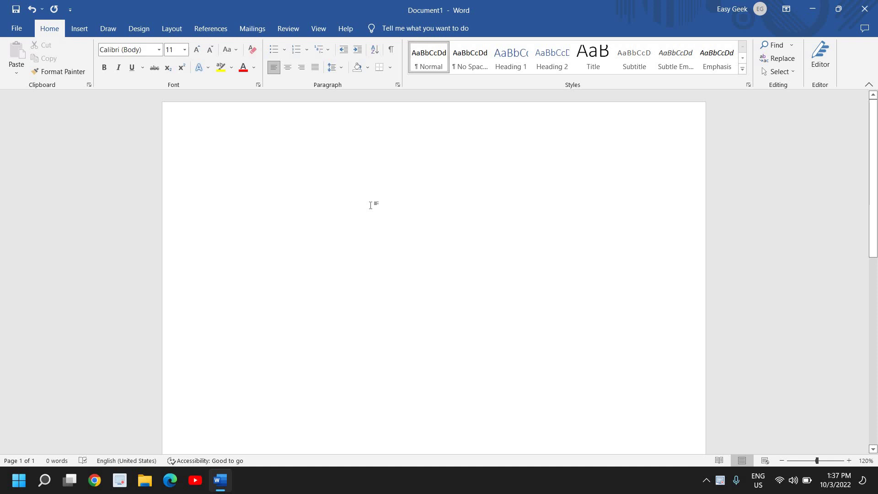
key(super+h)
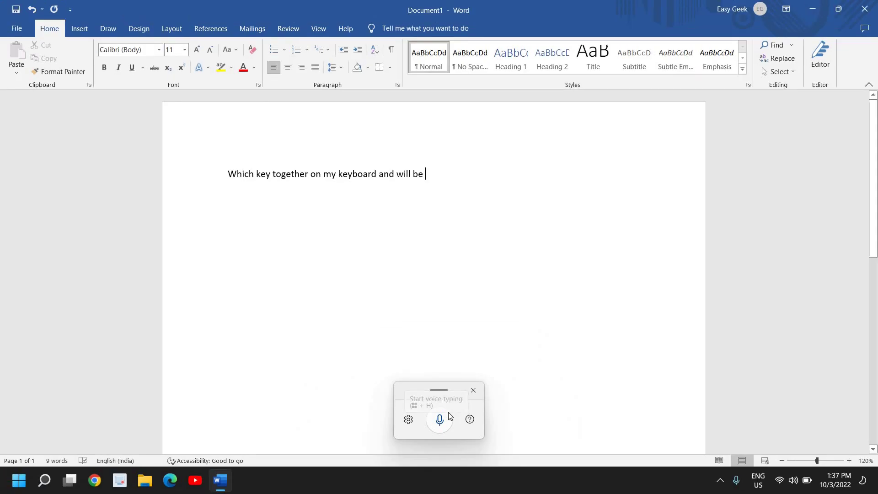
Resume dictation to finish the paragraph, end voice typing, and restore Word down from full screen
click(440, 419)
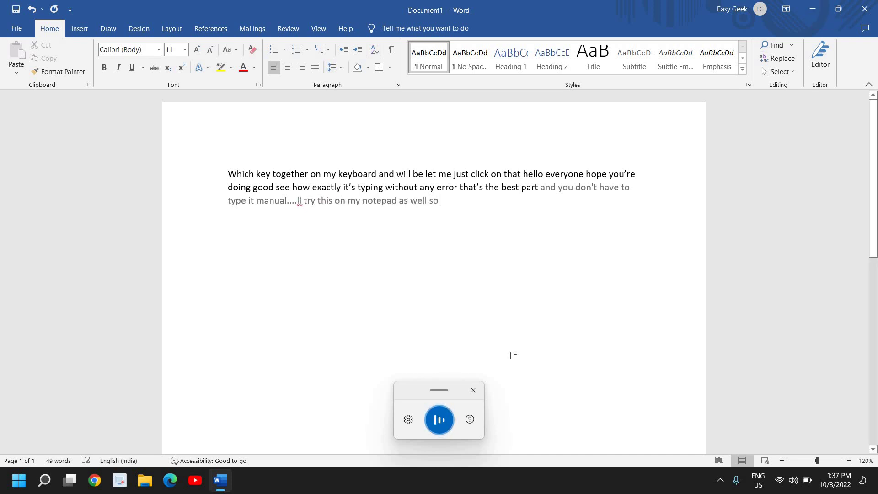
click(476, 392)
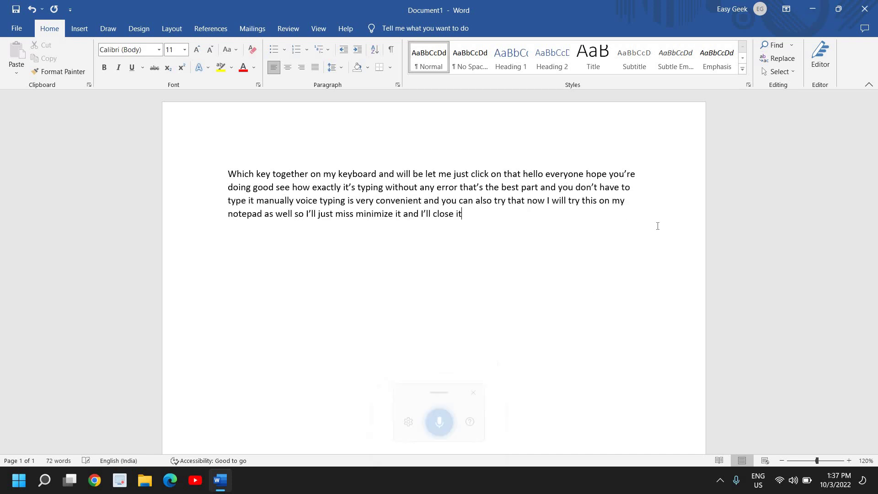
click(838, 8)
Minimize Word and launch a blank Notepad window from the Start menu
click(704, 90)
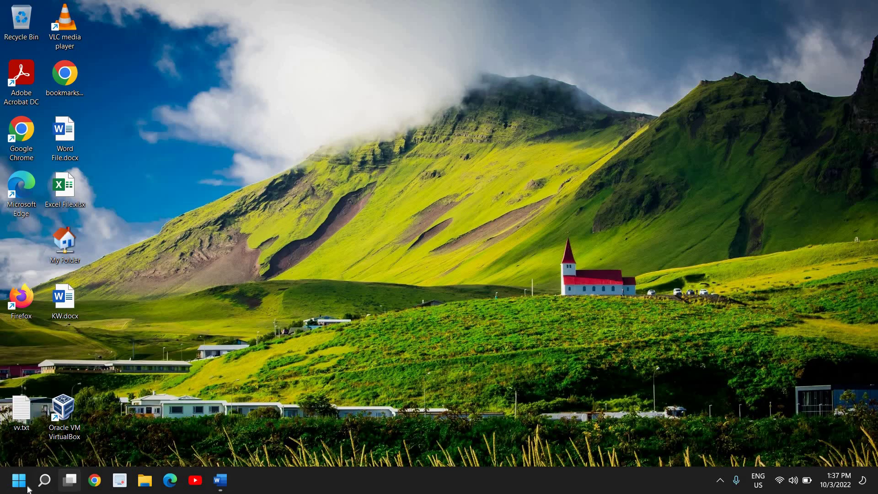
click(18, 480)
click(108, 240)
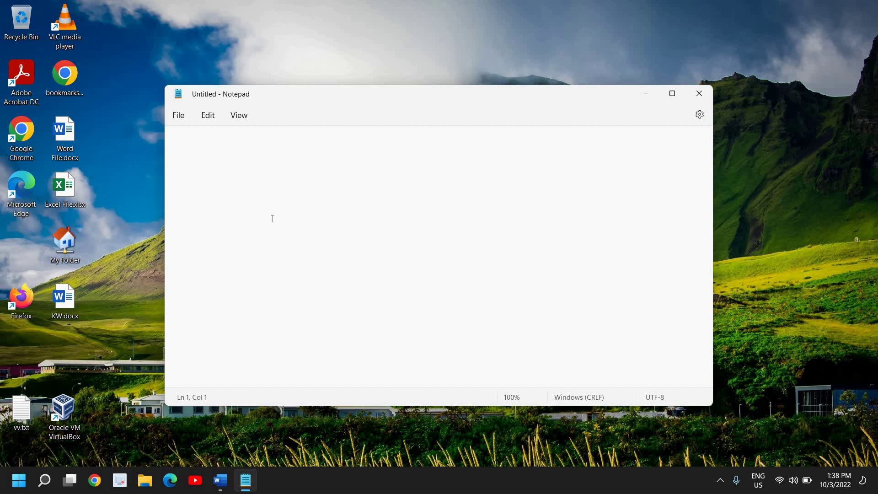
Start voice typing (Win+H) in Notepad and dictate the long paragraph about voice typing
key(super+h)
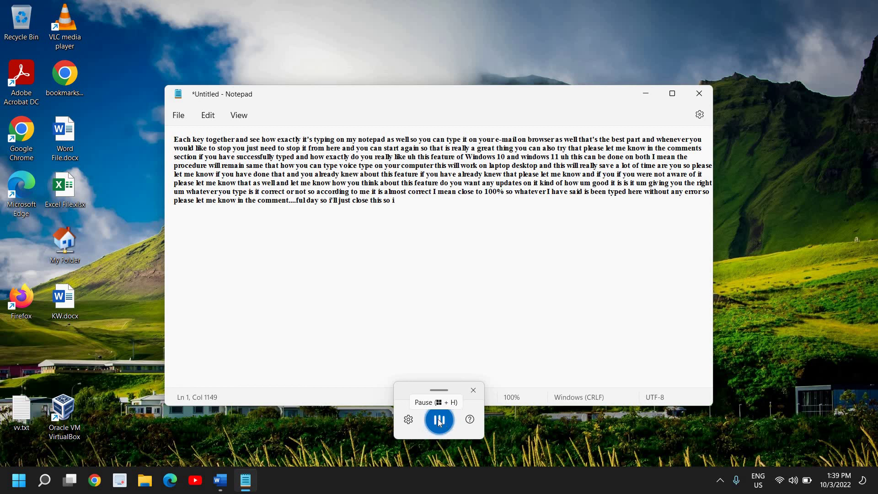
Stop dictation, dismiss the voice typing panel, and close Notepad choosing Don't save
click(439, 421)
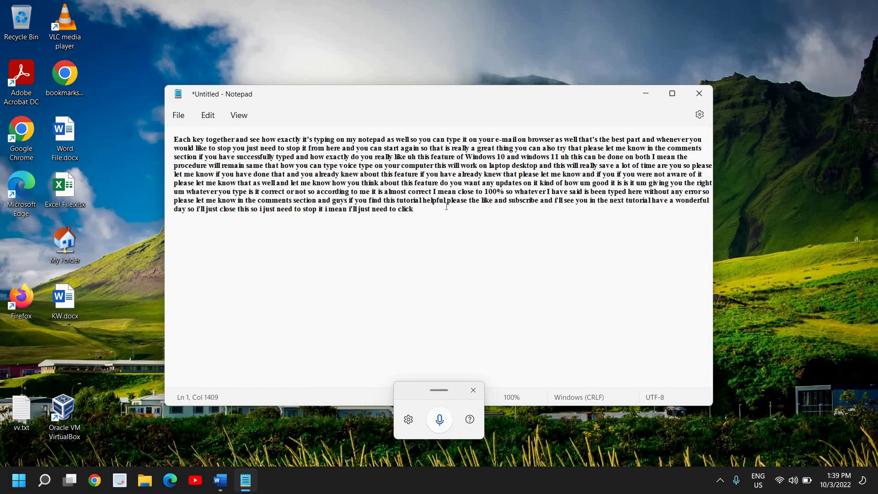
click(473, 391)
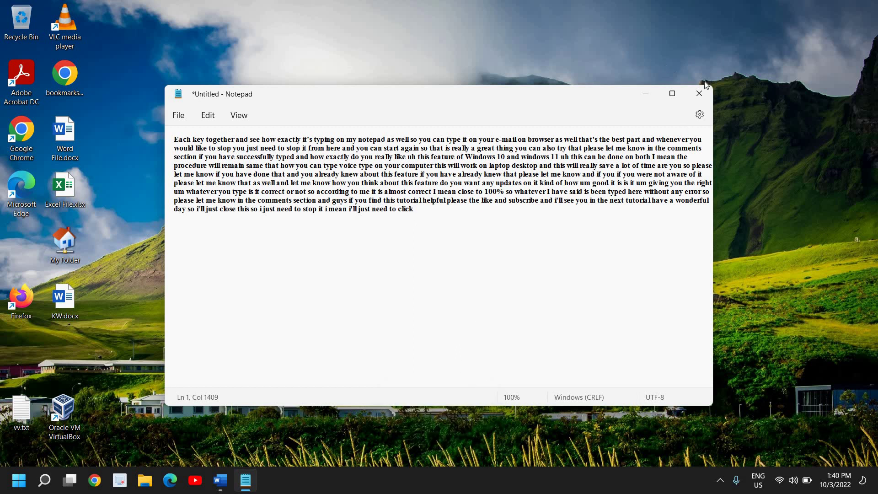
click(699, 93)
click(440, 278)
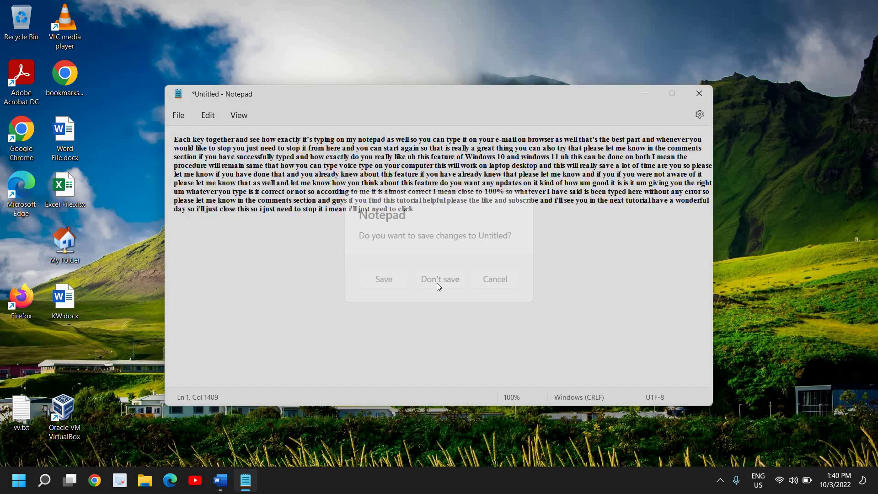